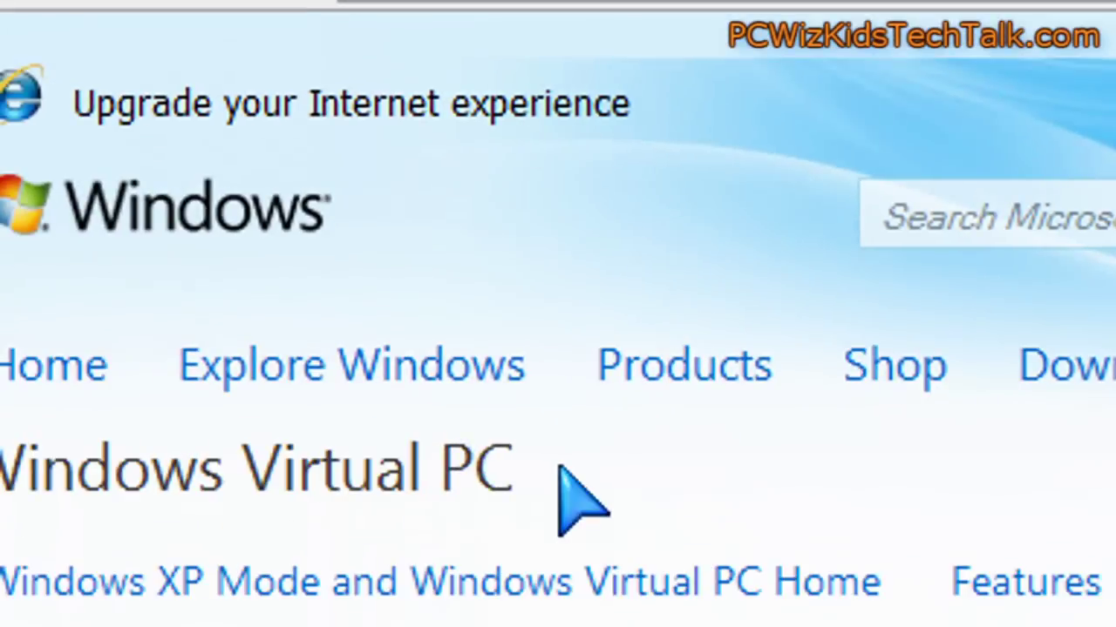
- Keep Ultimate 64-bit as the Windows 7 edition for the Windows XP Mode download
{"action": "left_click_drag", "start_coordinate": [516, 462], "coordinate": [0, 468]}
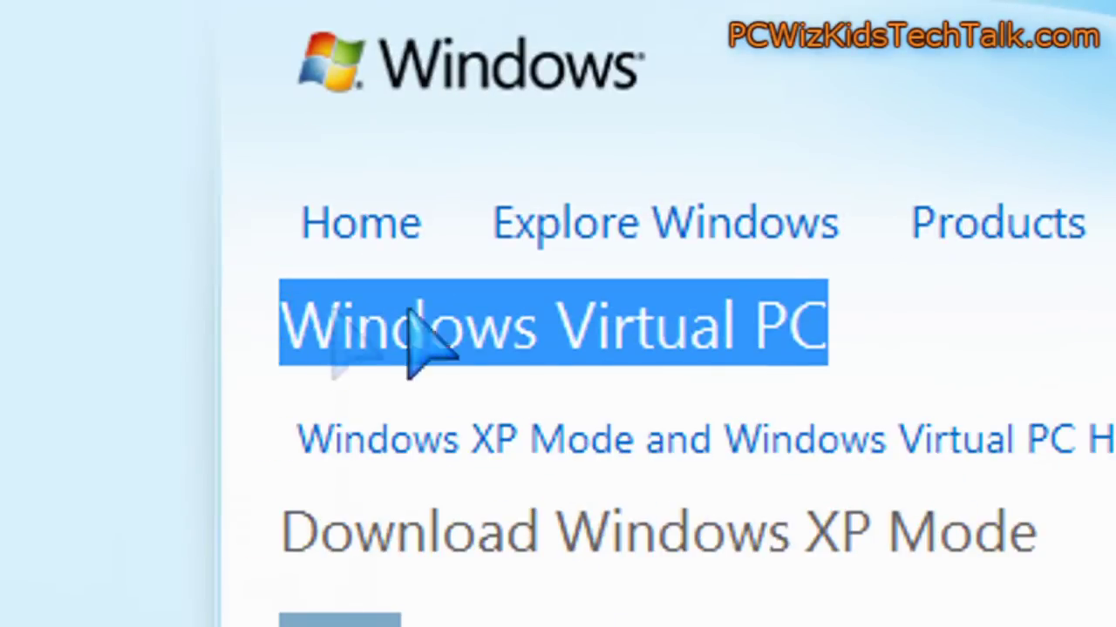
{"action": "left_click", "coordinate": [641, 339]}
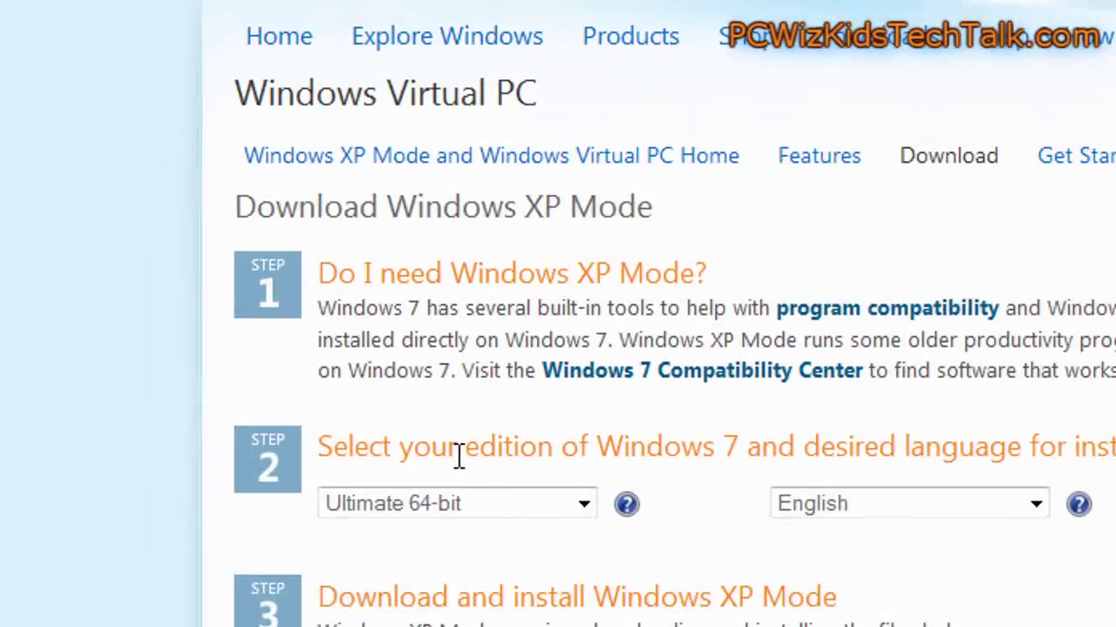
{"action": "left_click", "coordinate": [561, 502]}
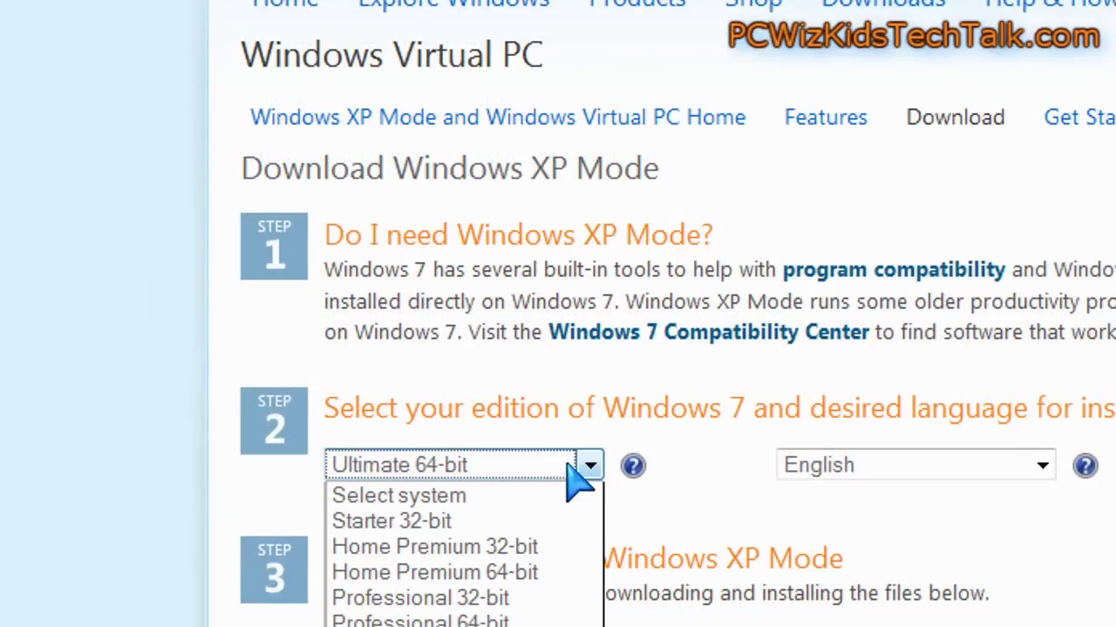
{"action": "left_click", "coordinate": [568, 462]}
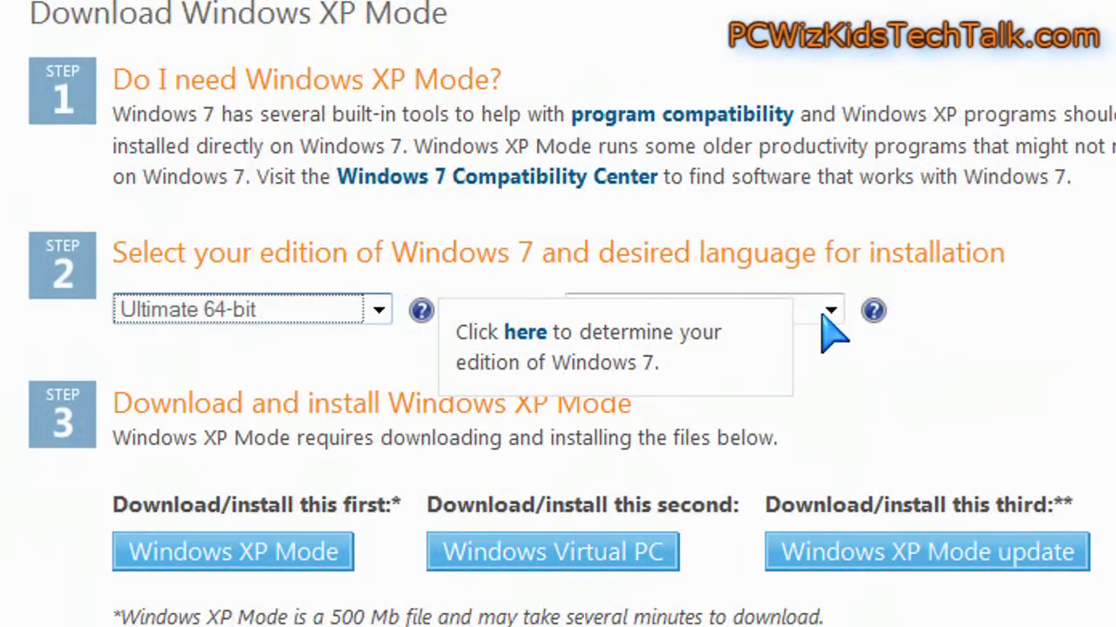
{"action": "left_click", "coordinate": [832, 331]}
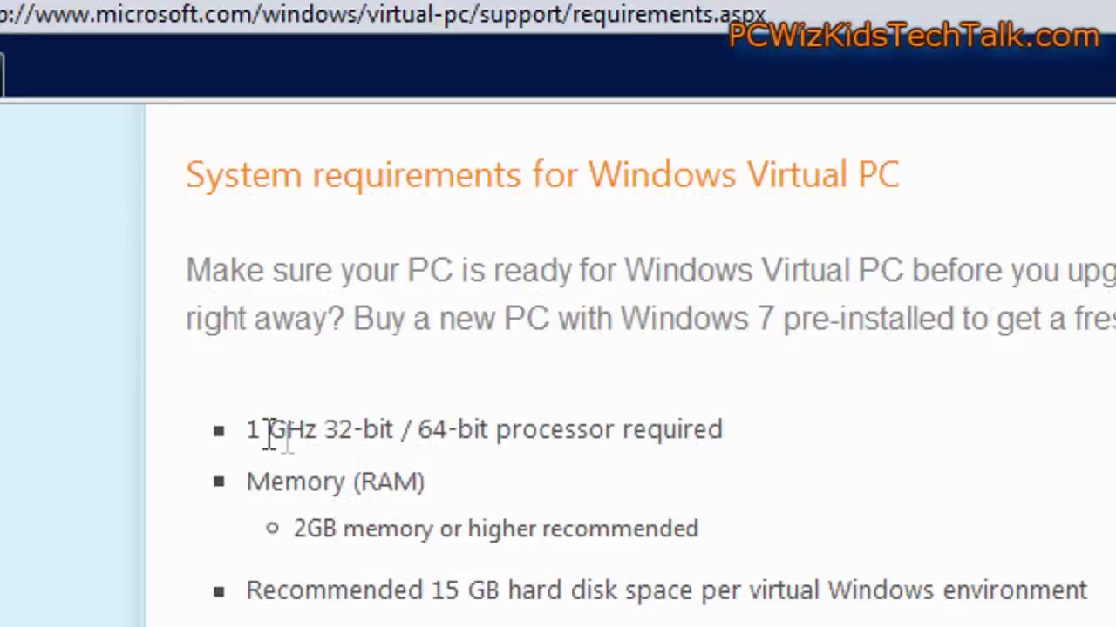
- Review the processor, 2GB memory and five supported Windows 7 edition requirements, then scan the guest OS list
{"action": "left_click_drag", "start_coordinate": [222, 454], "coordinate": [756, 458]}
{"action": "left_click", "coordinate": [800, 394]}
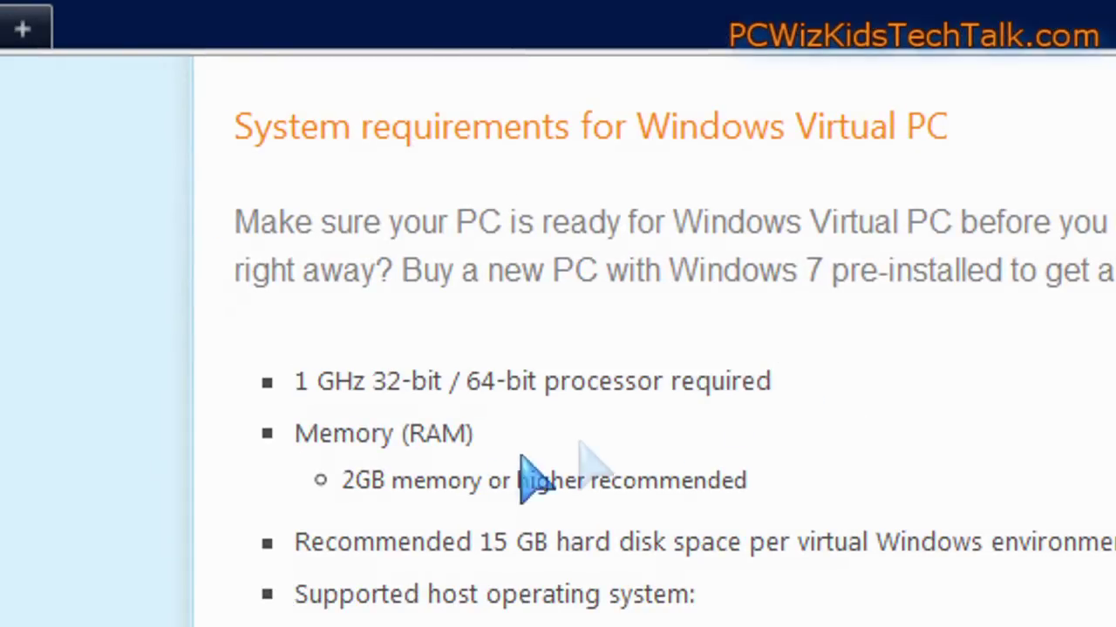
{"action": "left_click_drag", "start_coordinate": [372, 454], "coordinate": [846, 478]}
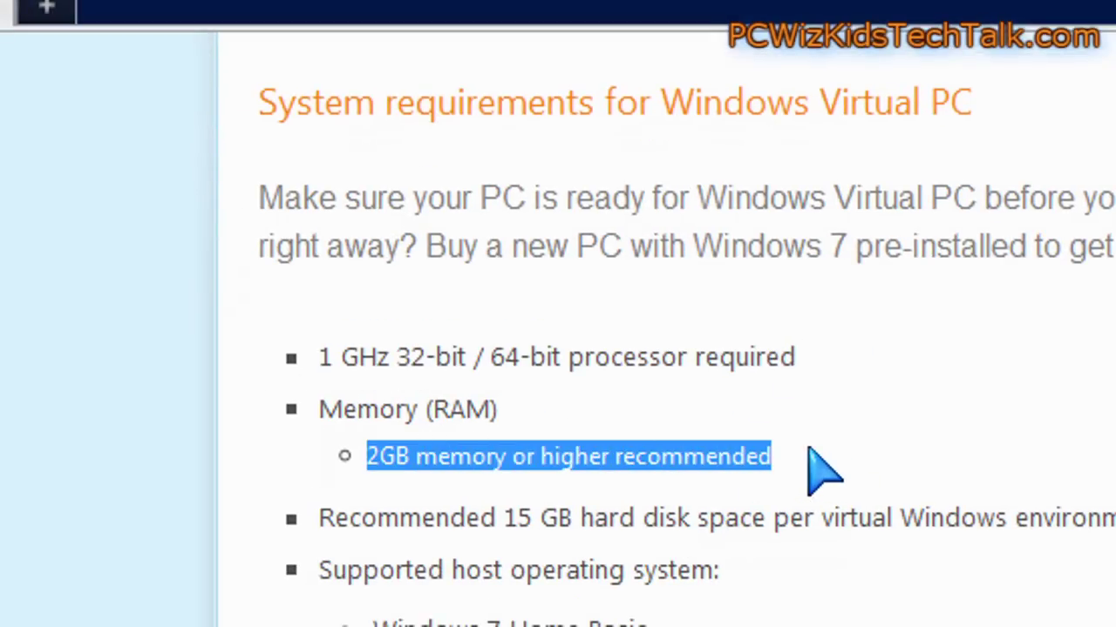
{"action": "left_click", "coordinate": [755, 460]}
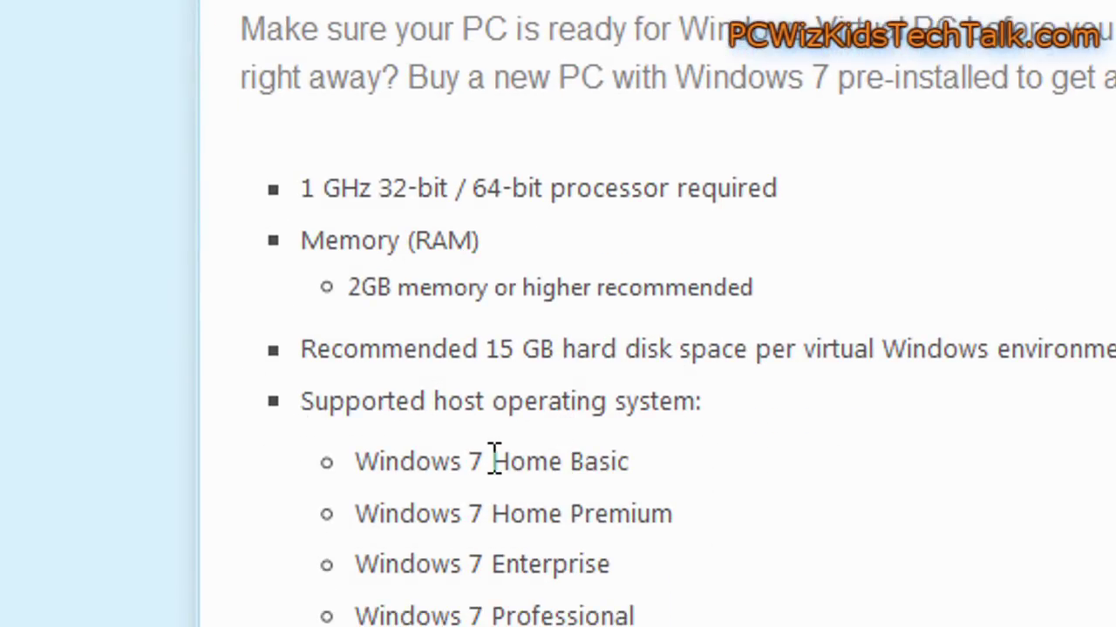
{"action": "left_click_drag", "start_coordinate": [361, 461], "coordinate": [588, 484]}
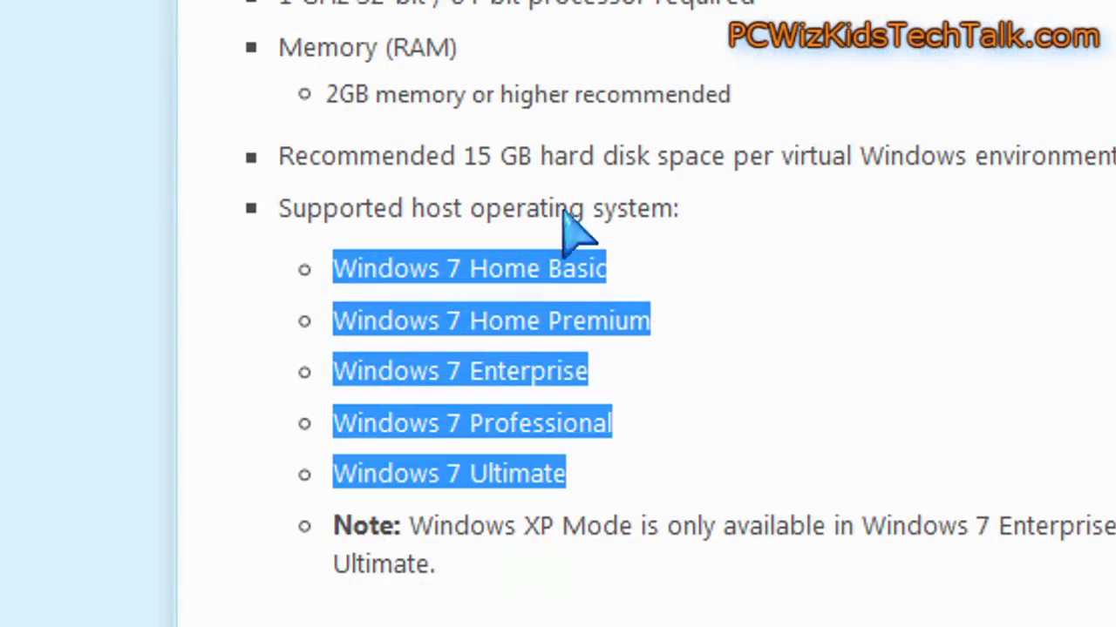
{"action": "left_click", "coordinate": [587, 470]}
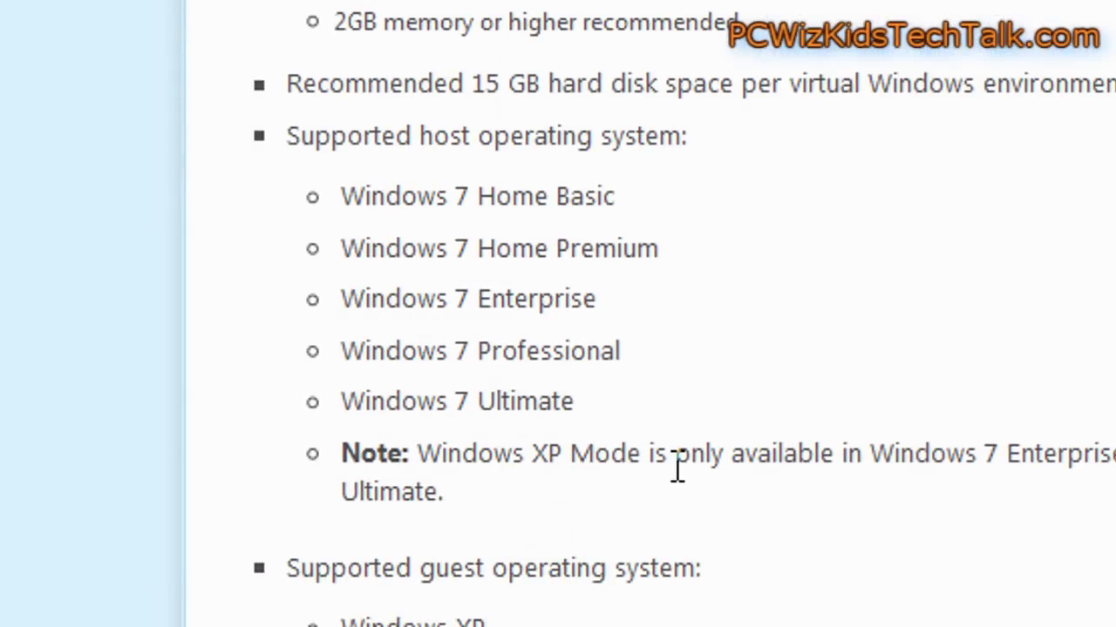
{"action": "scroll", "coordinate": [560, 475], "scroll_direction": "down", "scroll_amount": 3}
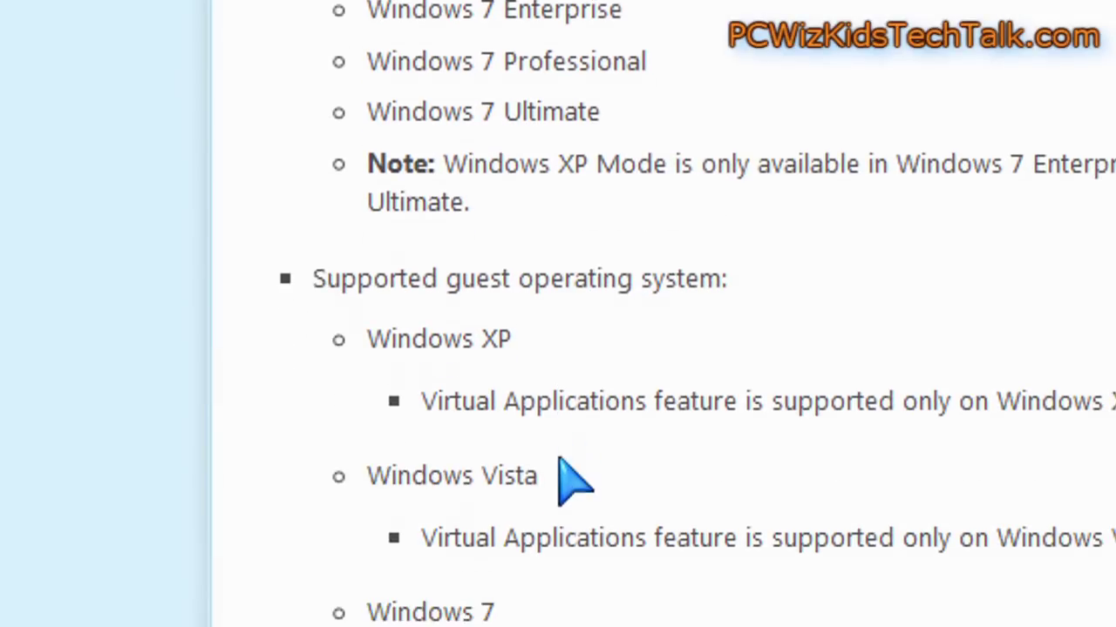
{"action": "scroll", "coordinate": [558, 471], "scroll_direction": "down", "scroll_amount": 3}
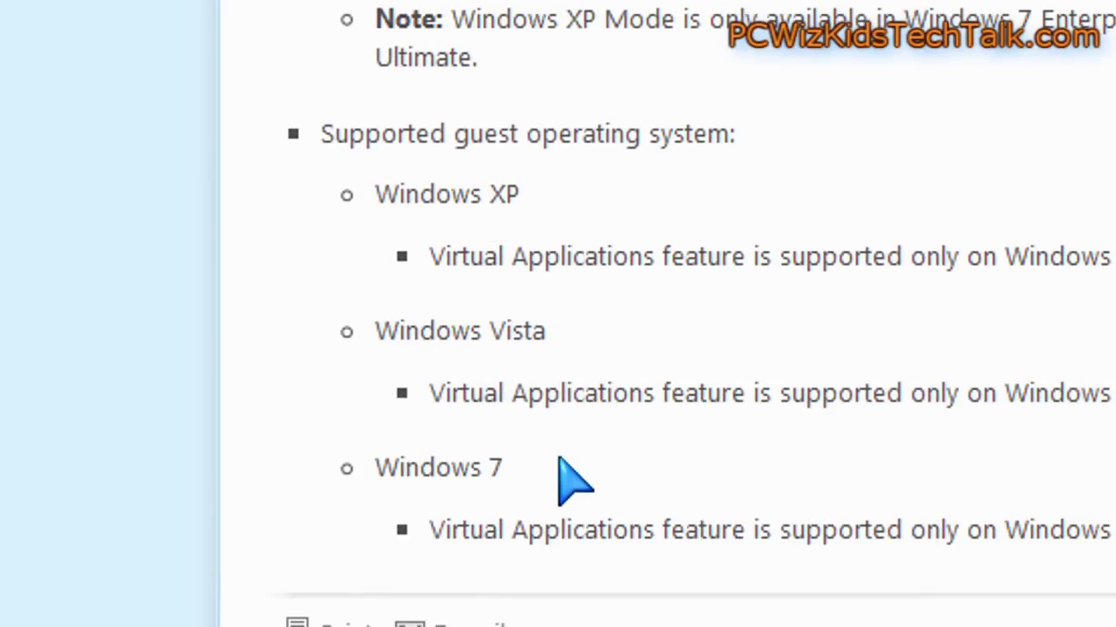
{"action": "scroll", "coordinate": [549, 288], "scroll_direction": "up", "scroll_amount": 10}
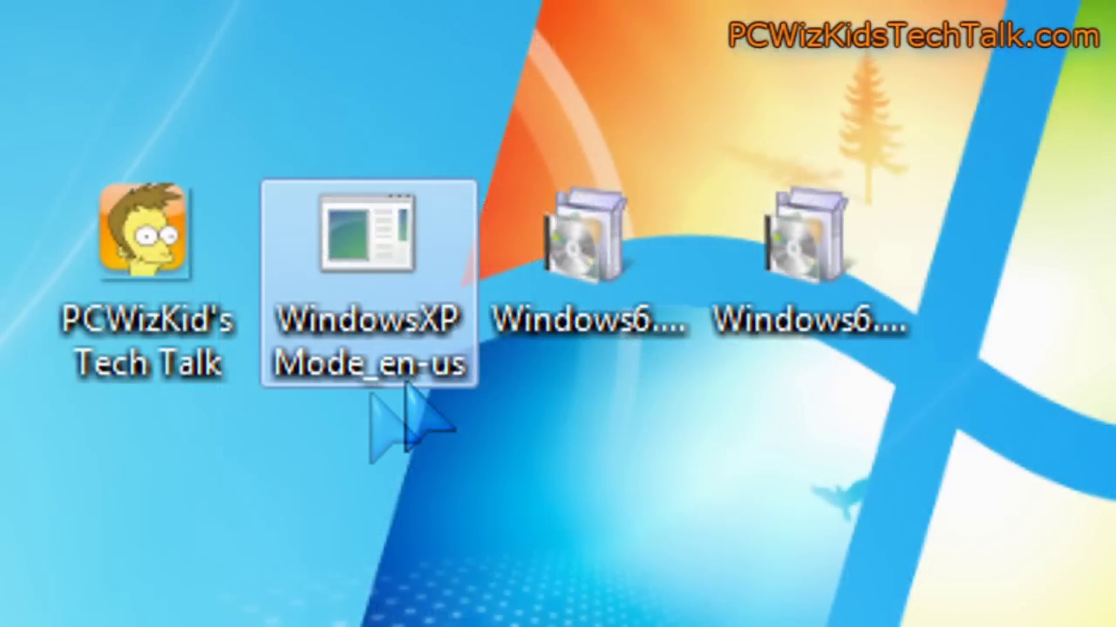
- Install Windows XP Mode to D:\Windows XP Mode\, then run the Windows6.1-KB958559-x64 Virtual PC installer
{"action": "left_click", "coordinate": [530, 357]}
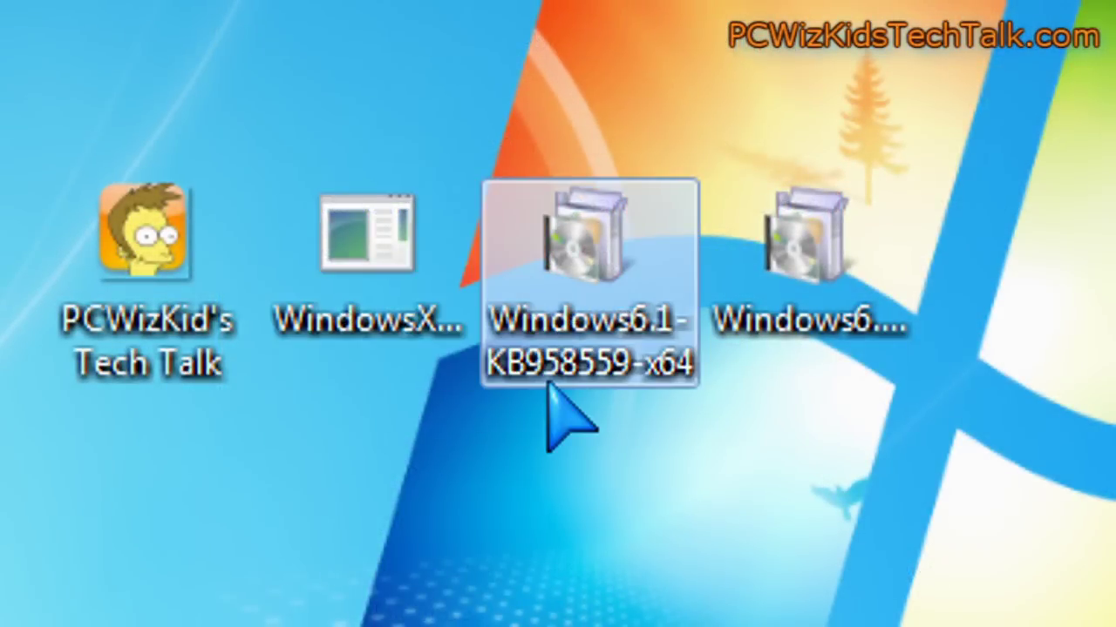
{"action": "left_click", "coordinate": [774, 309]}
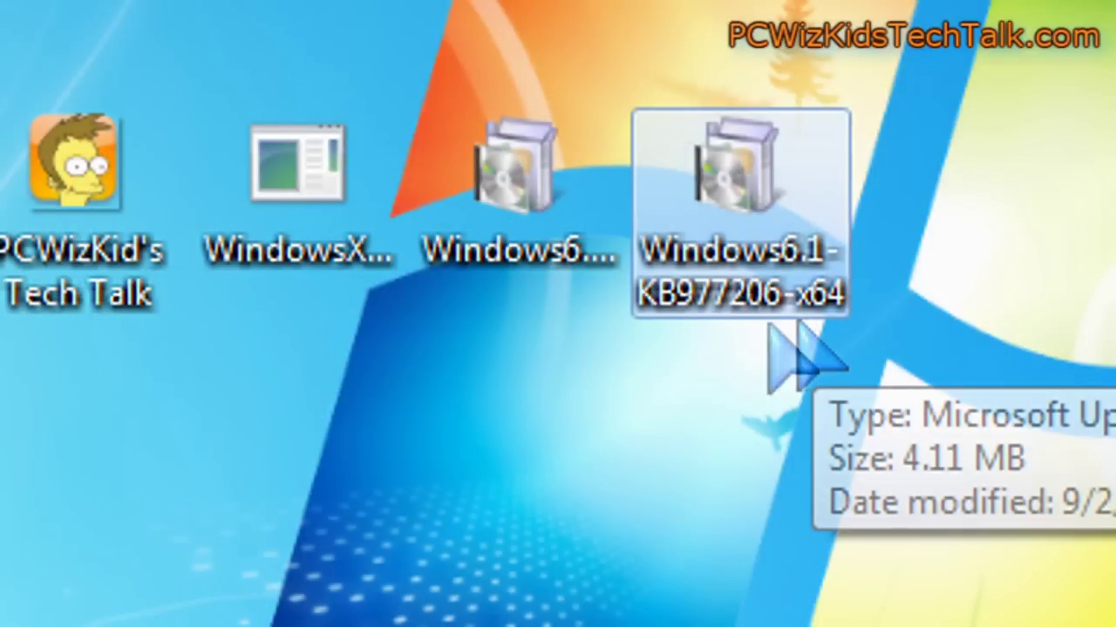
{"action": "left_click", "coordinate": [448, 374]}
{"action": "double_click", "coordinate": [481, 249]}
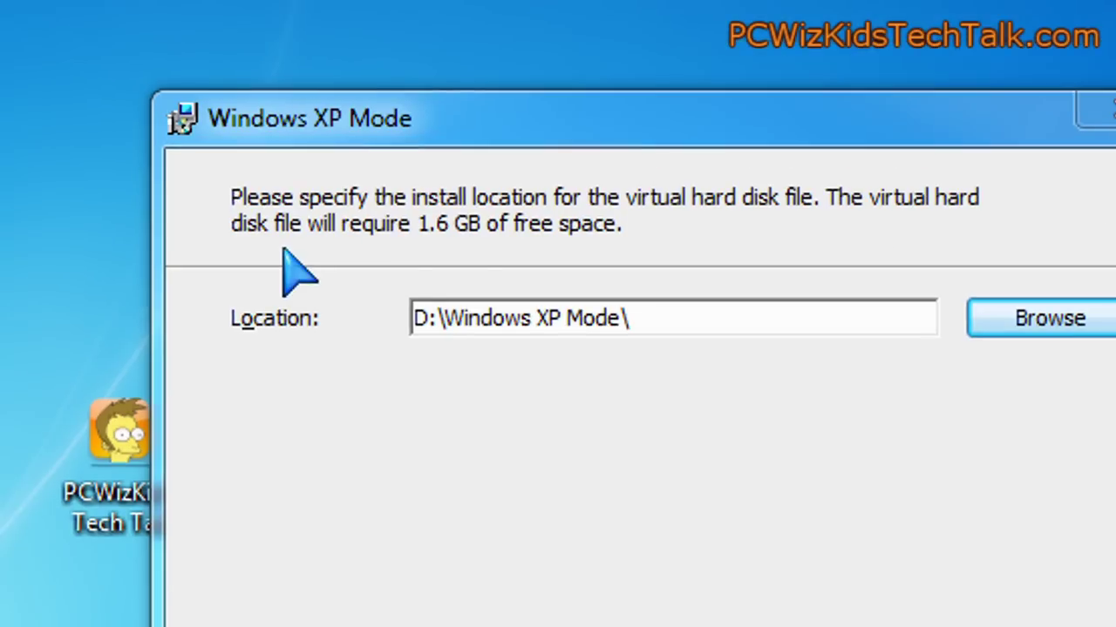
{"action": "left_click_drag", "start_coordinate": [429, 321], "coordinate": [624, 321]}
{"action": "left_click", "coordinate": [454, 319]}
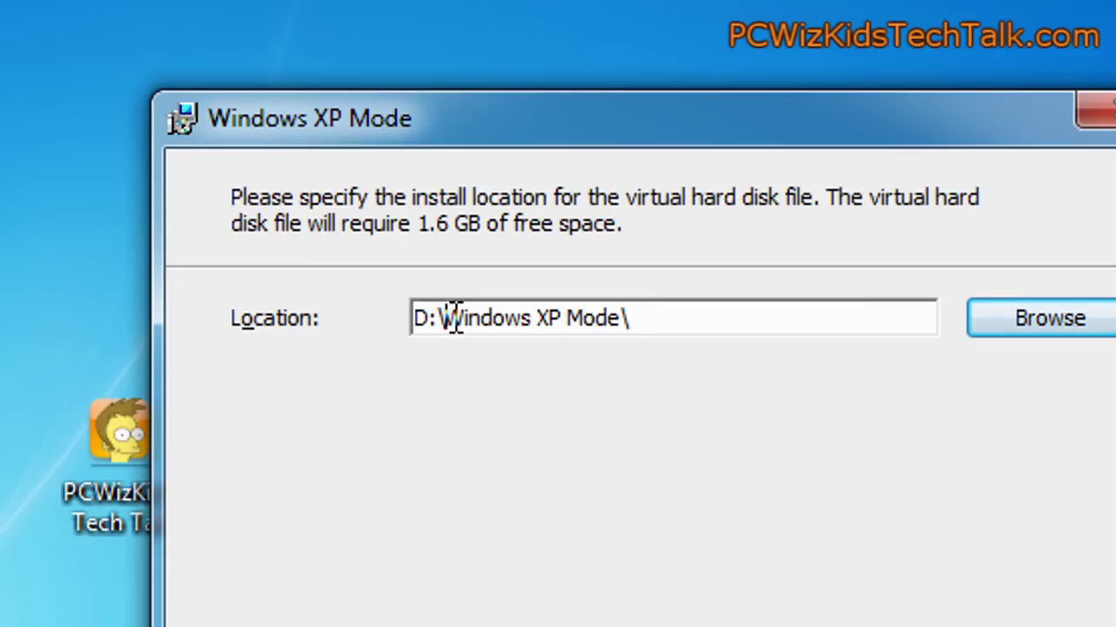
{"action": "left_click_drag", "start_coordinate": [433, 321], "coordinate": [409, 324]}
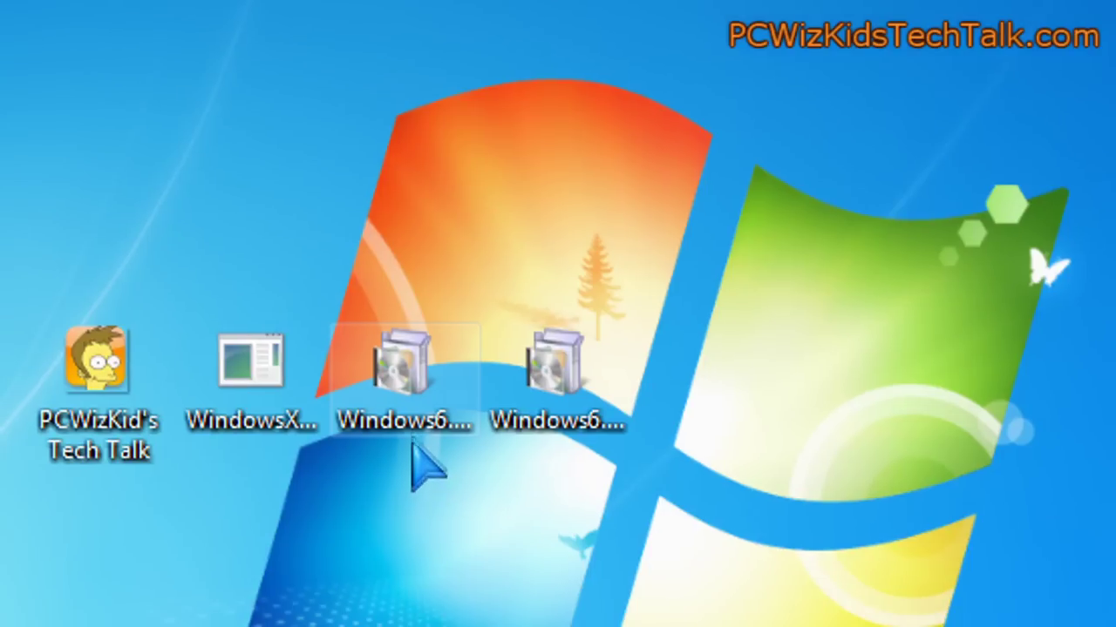
{"action": "left_click", "coordinate": [423, 453]}
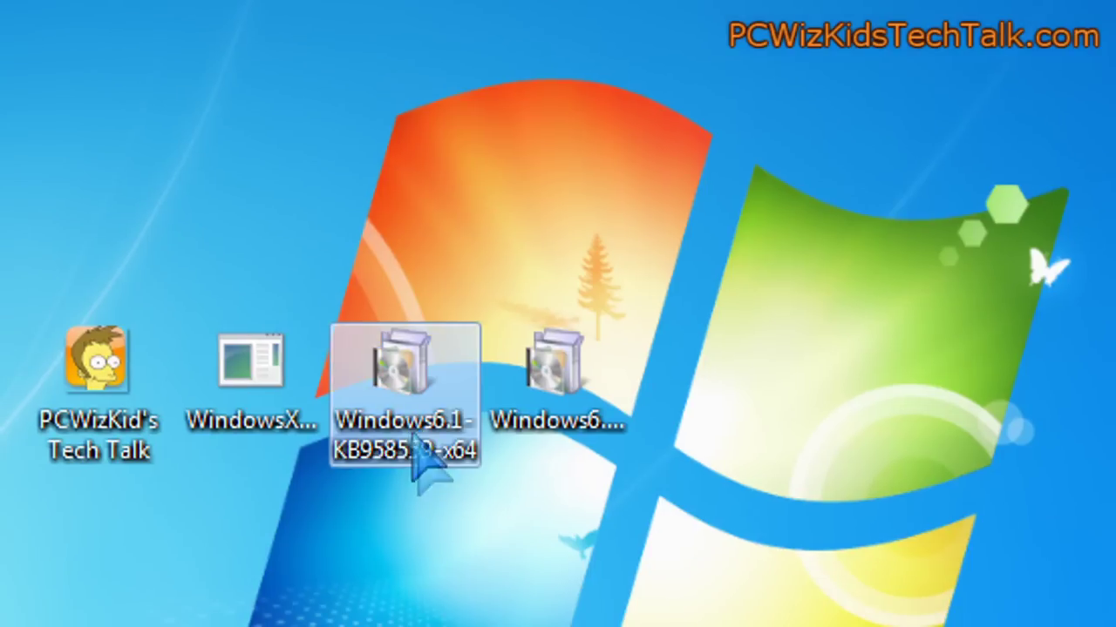
{"action": "double_click", "coordinate": [402, 416]}
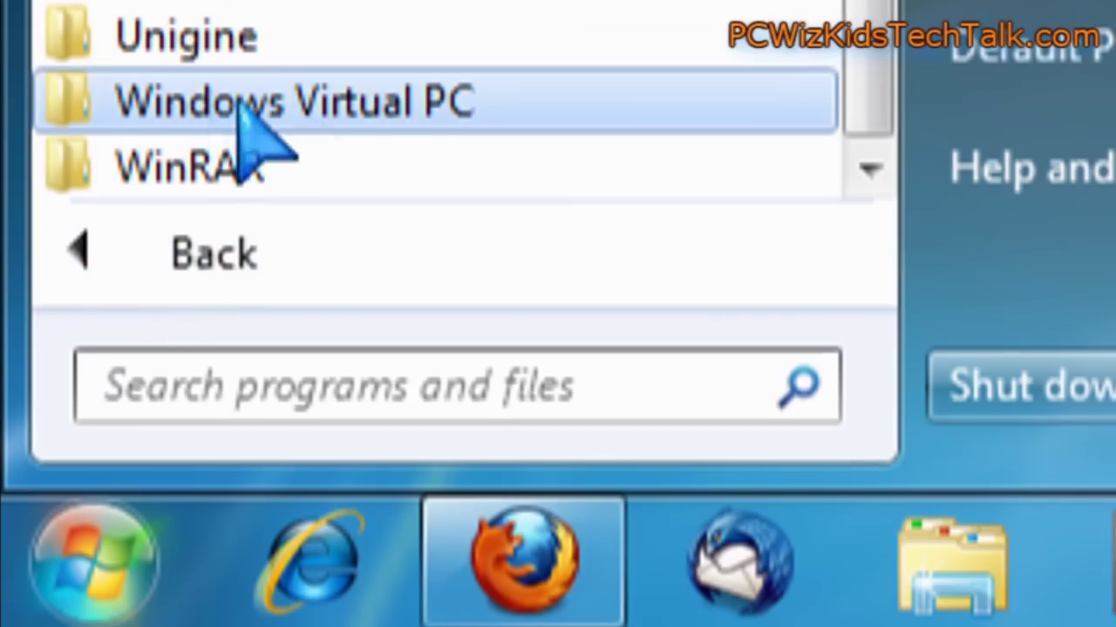
- Launch Windows XP Mode from the Windows Virtual PC Start menu folder and run Start Setup
{"action": "left_click", "coordinate": [323, 110]}
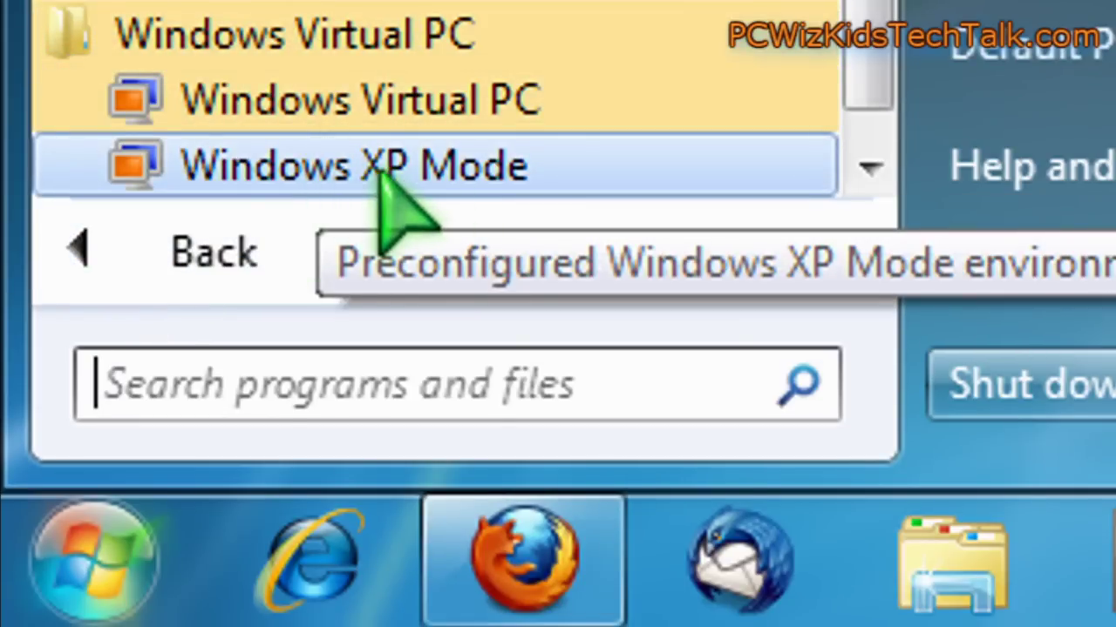
{"action": "left_click", "coordinate": [362, 179]}
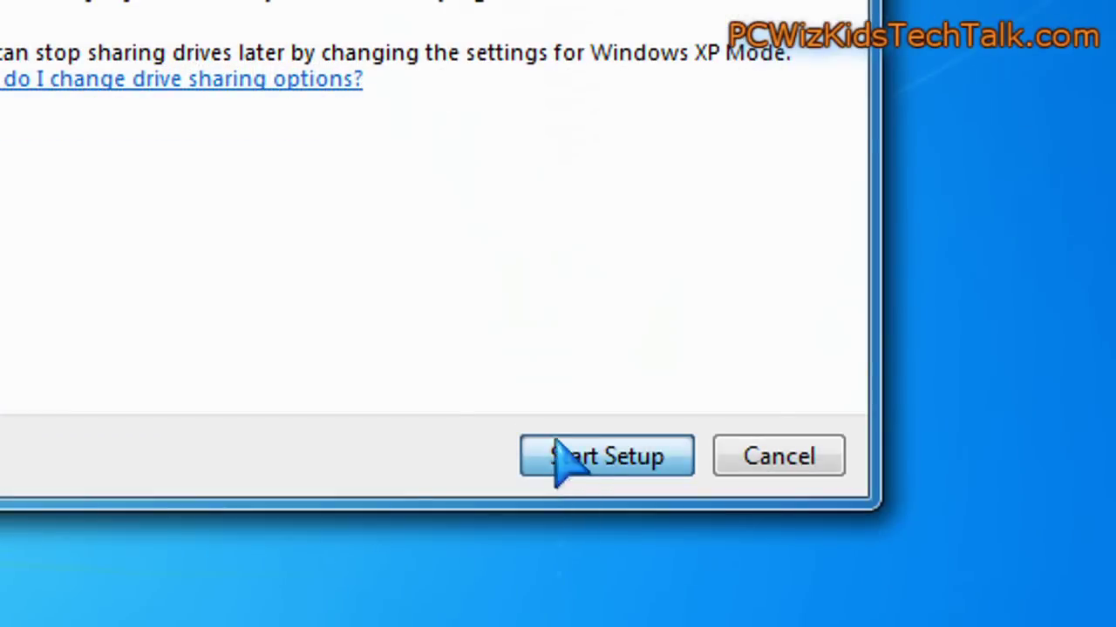
{"action": "left_click", "coordinate": [557, 453]}
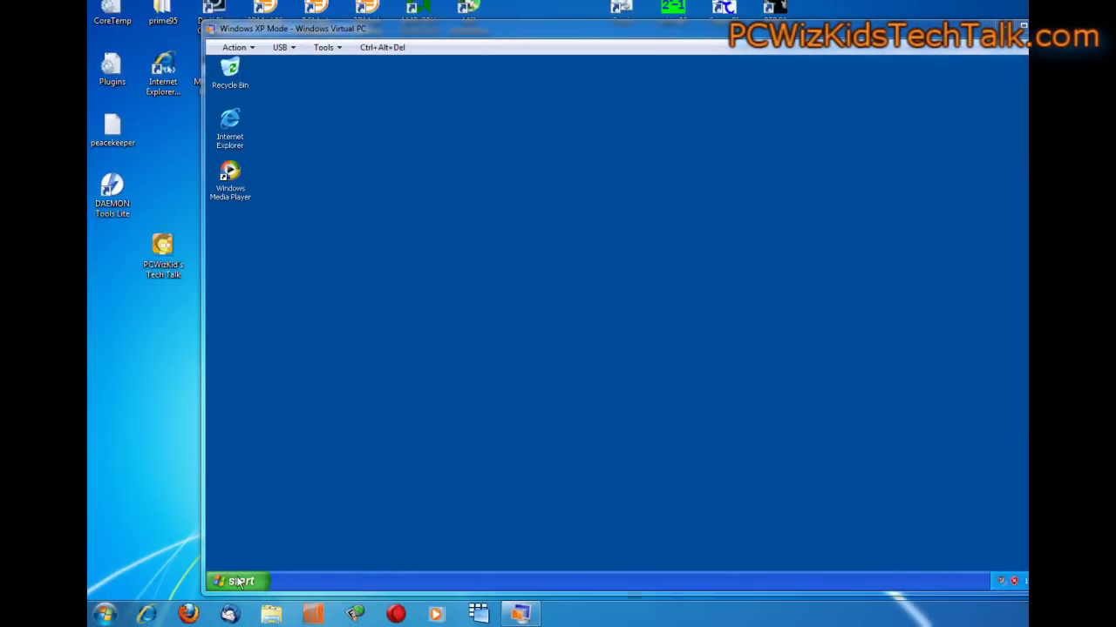
- Open My Computer from the XP Start menu to see the shared C, D and E drives
{"action": "left_click", "coordinate": [239, 581]}
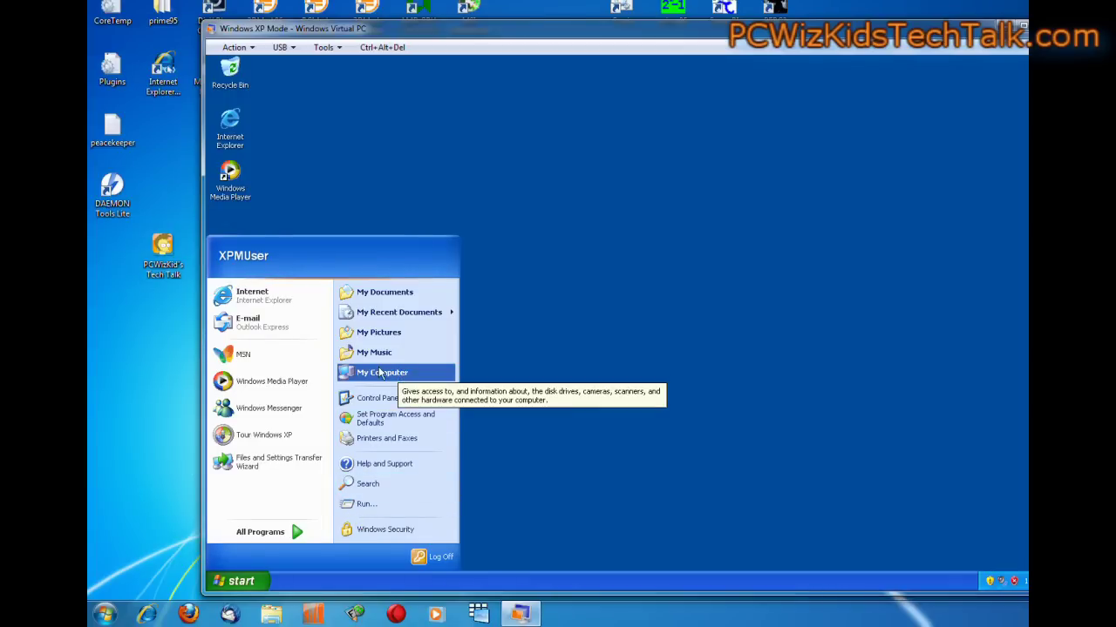
{"action": "left_click", "coordinate": [352, 373]}
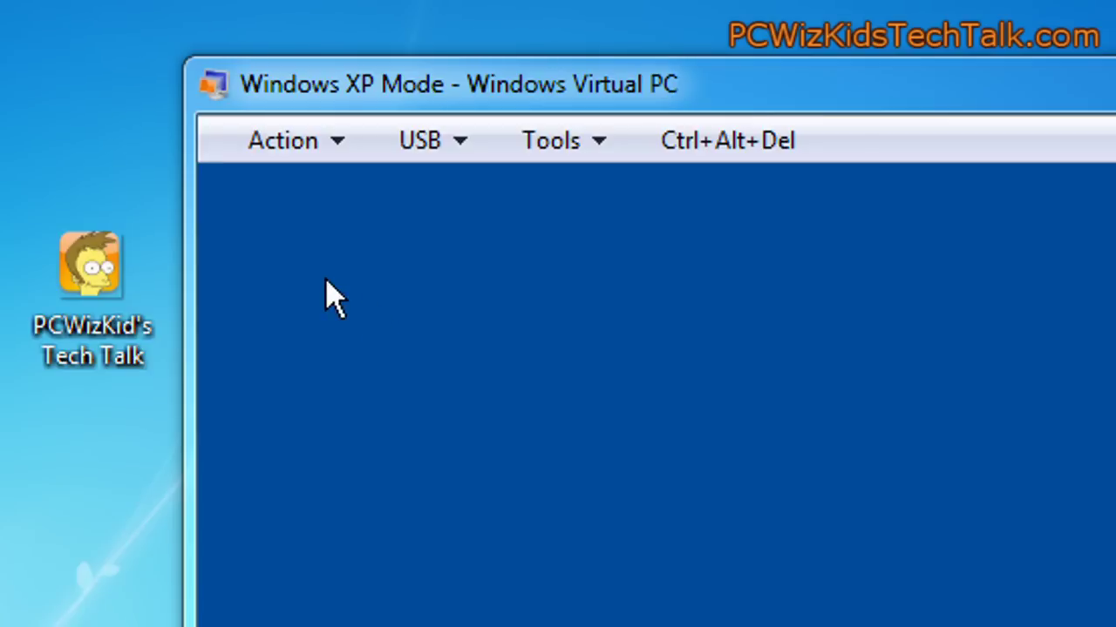
{"action": "left_click", "coordinate": [324, 147]}
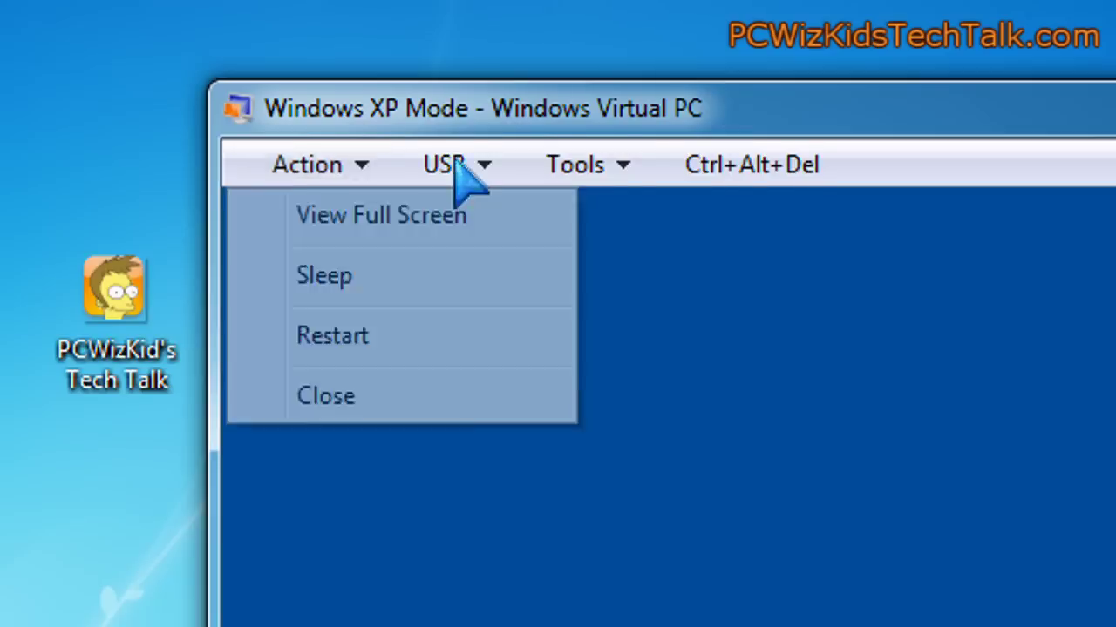
{"action": "left_click", "coordinate": [436, 145]}
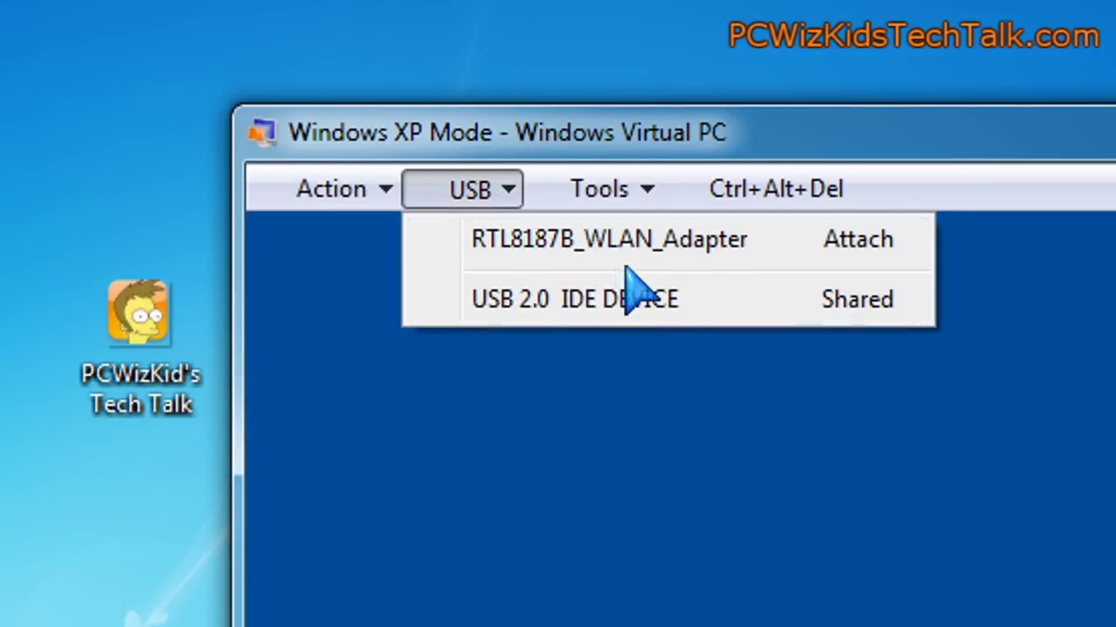
{"action": "left_click", "coordinate": [629, 205]}
{"action": "left_click", "coordinate": [624, 202]}
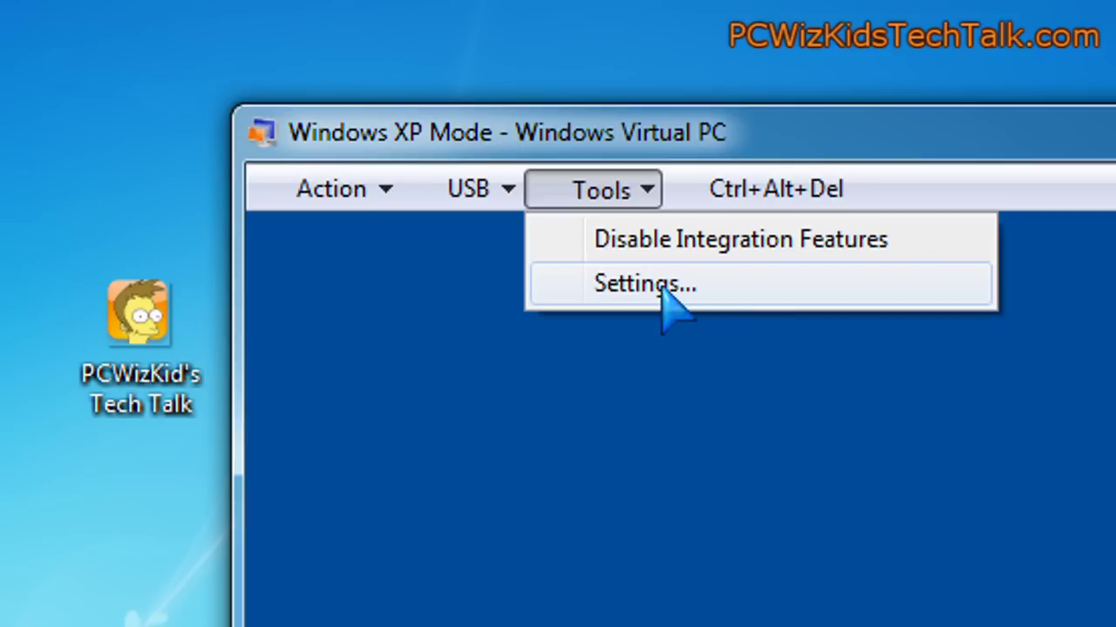
{"action": "left_click", "coordinate": [751, 200]}
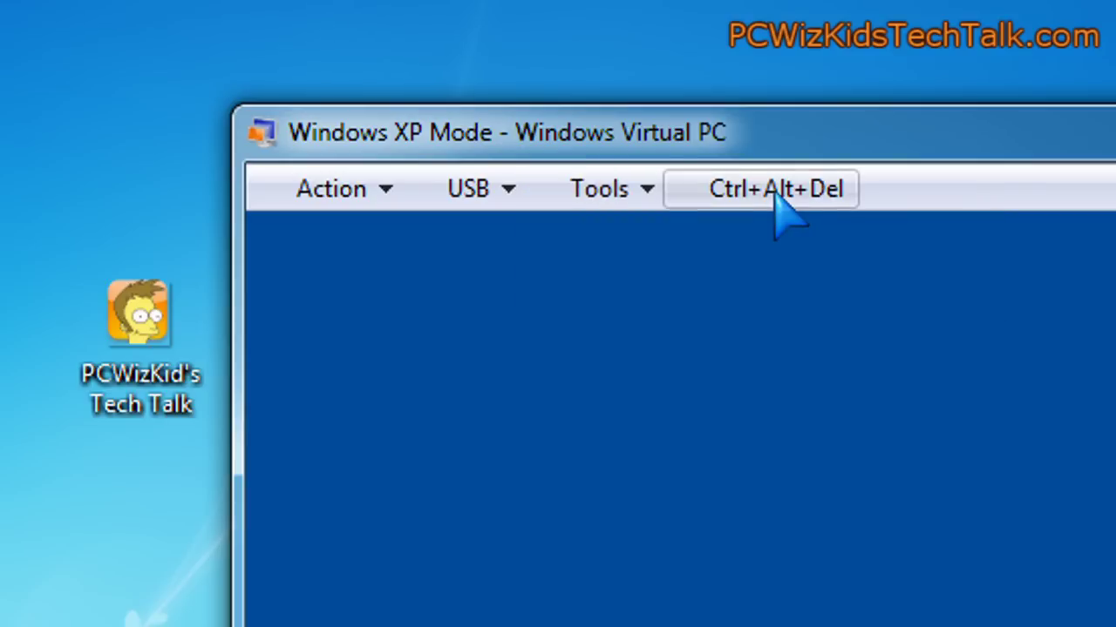
{"action": "left_click", "coordinate": [744, 197]}
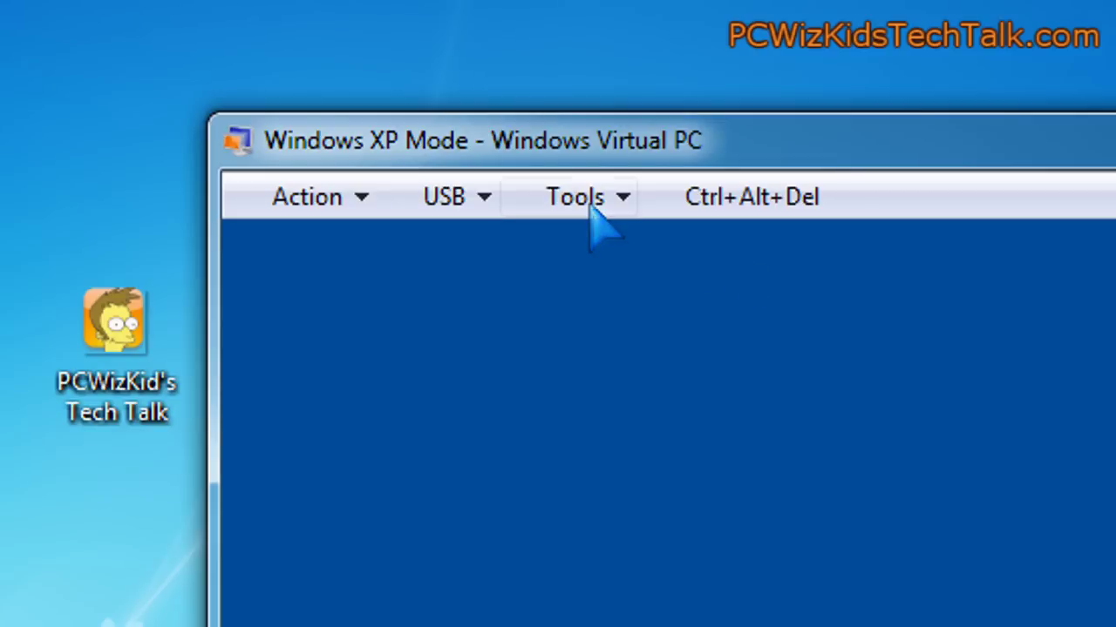
{"action": "left_click", "coordinate": [586, 206]}
- Open the XP Mode machine's settings and view its 512 MB Memory and Hard Disk 1 pages
{"action": "left_click", "coordinate": [601, 296]}
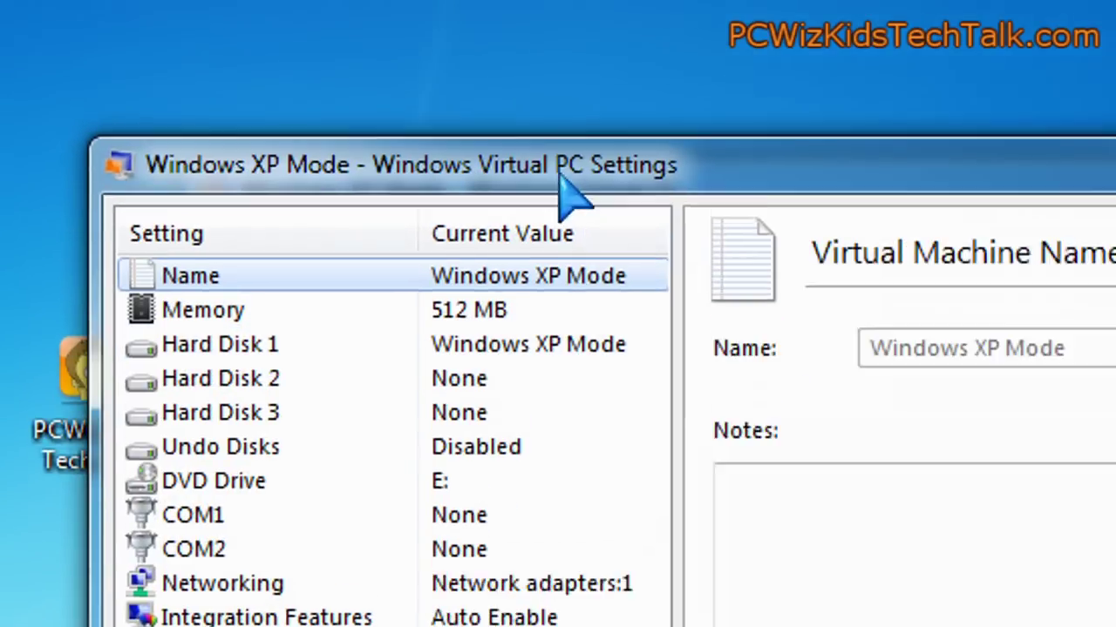
{"action": "left_click_drag", "start_coordinate": [588, 126], "coordinate": [709, 274]}
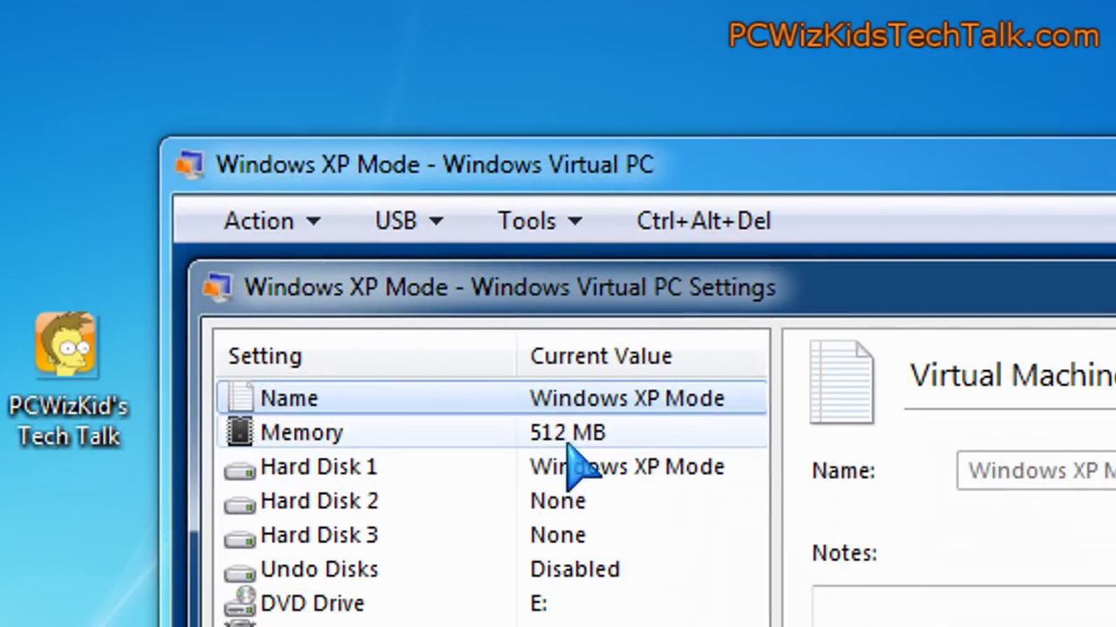
{"action": "left_click", "coordinate": [592, 460]}
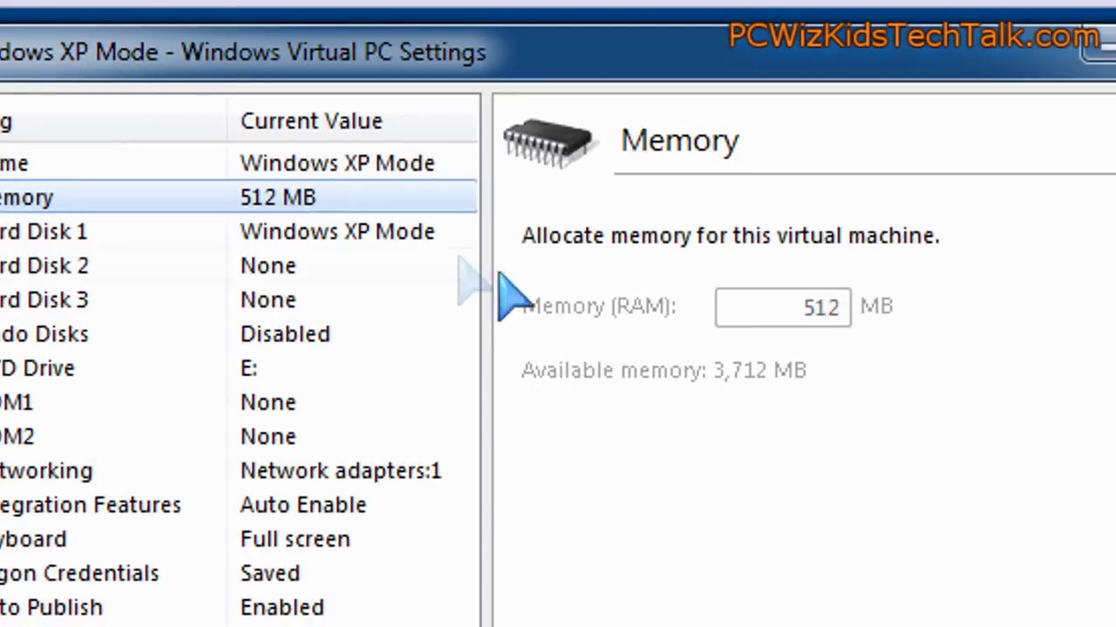
{"action": "left_click", "coordinate": [544, 349]}
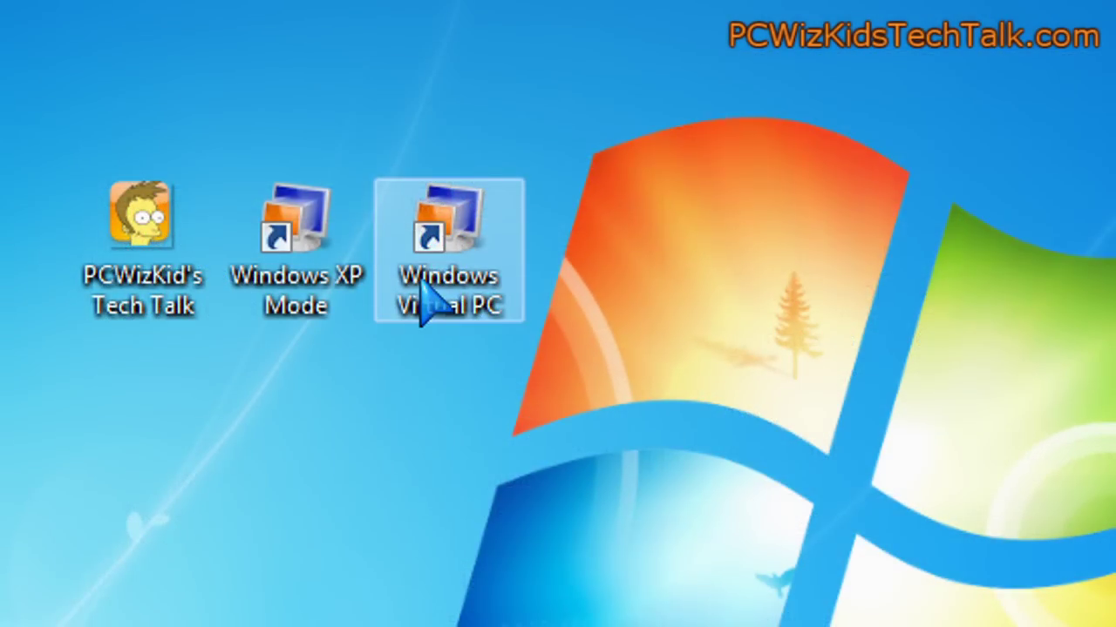
- Select Windows XP Mode.vmcx in Virtual Machines and change its memory to 1024 MB in Settings
{"action": "double_click", "coordinate": [425, 303]}
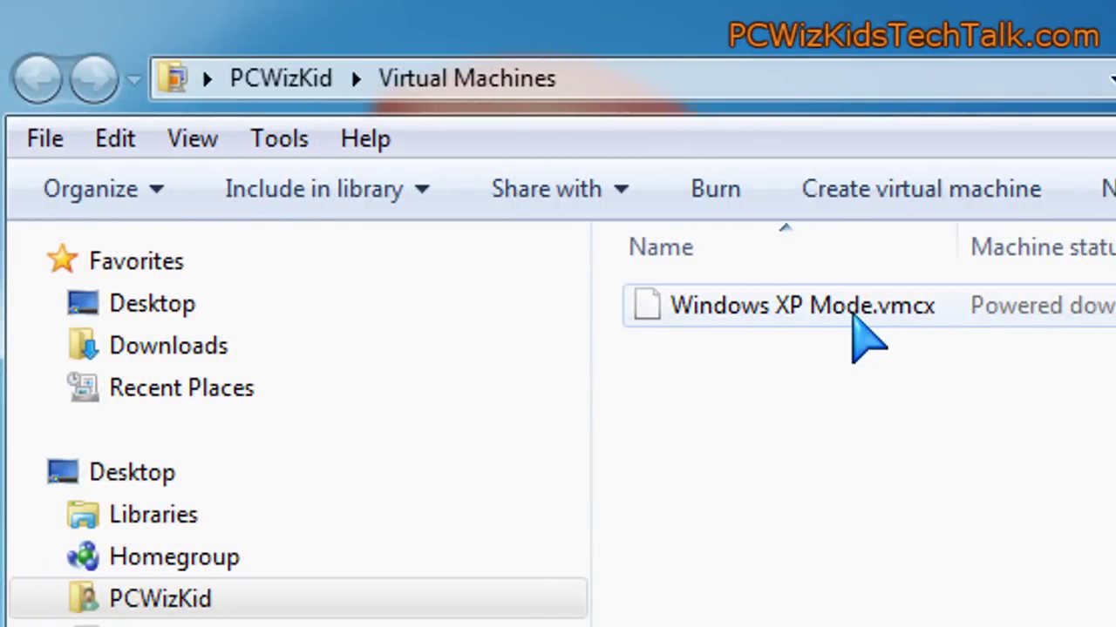
{"action": "left_click", "coordinate": [856, 317]}
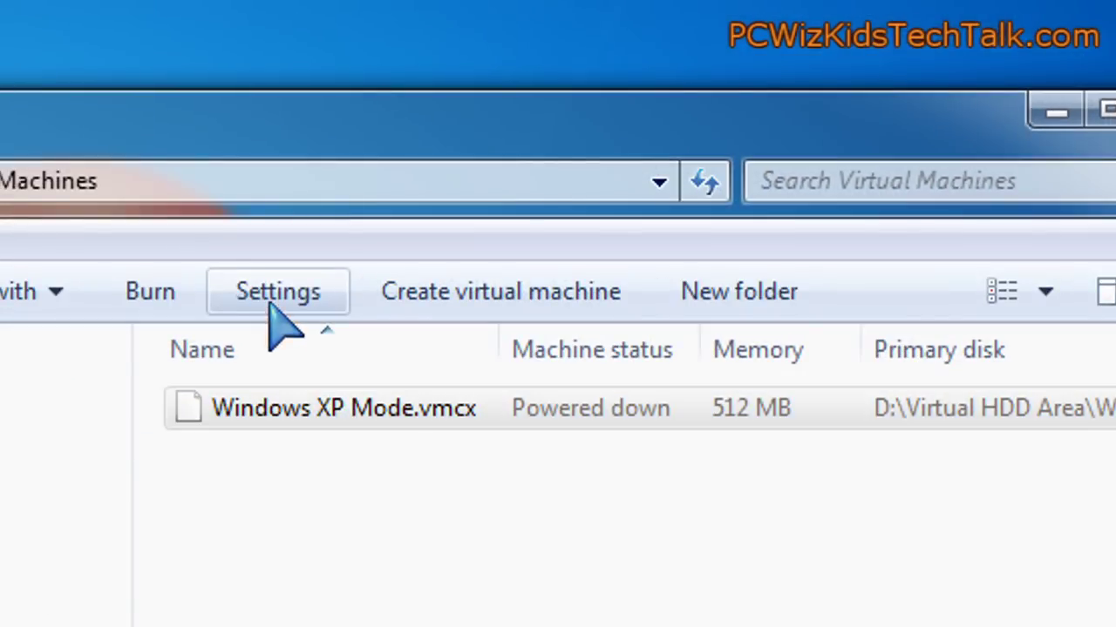
{"action": "left_click", "coordinate": [127, 200]}
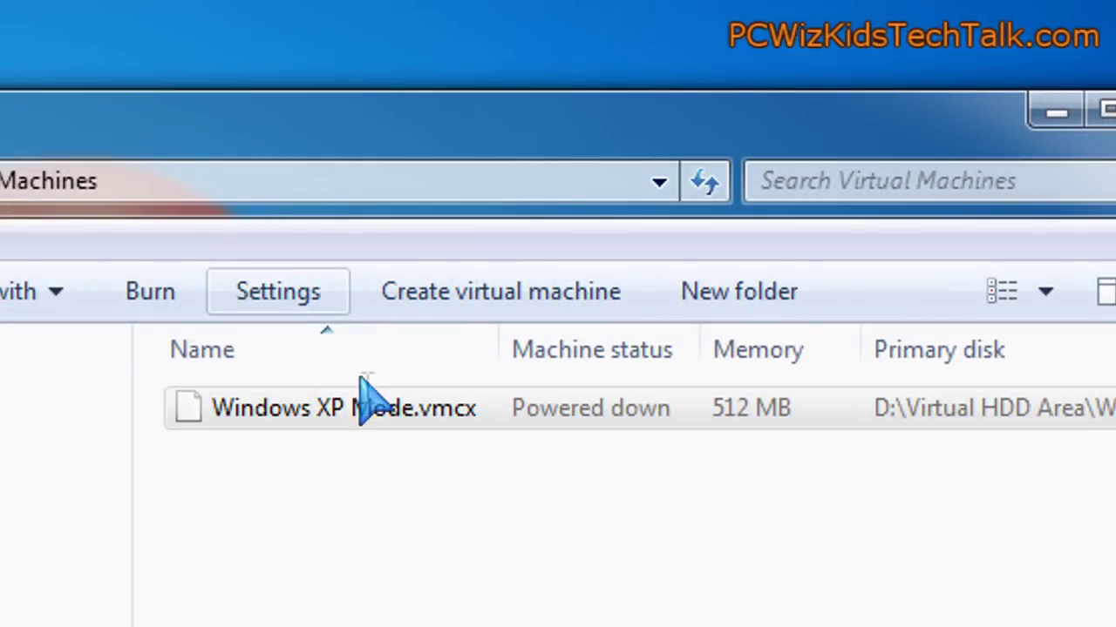
{"action": "left_click", "coordinate": [249, 313]}
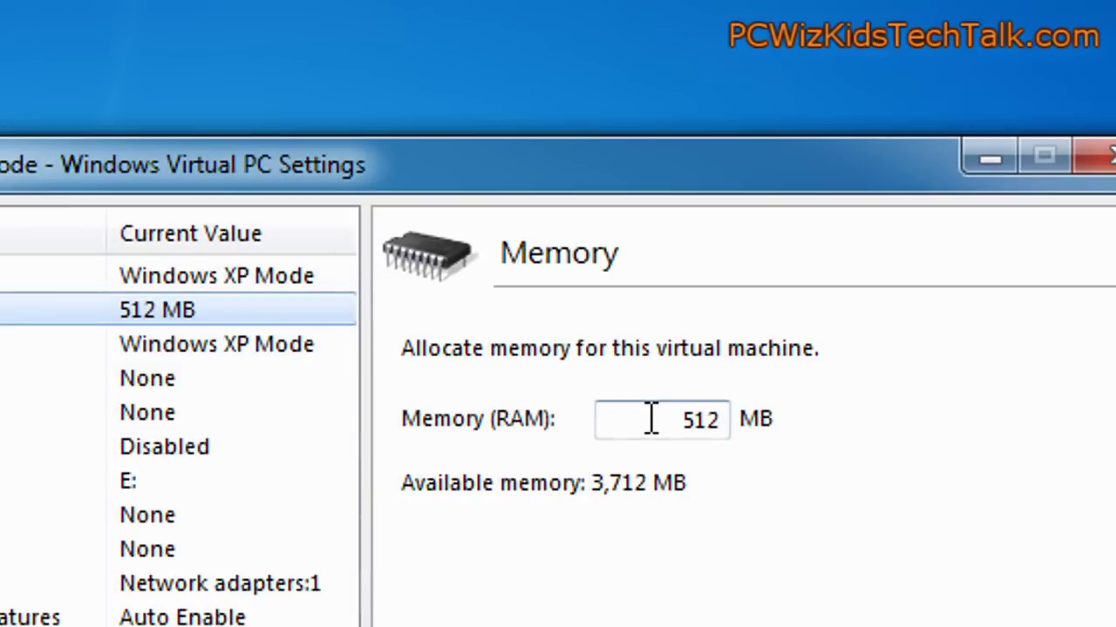
{"action": "double_click", "coordinate": [667, 419]}
{"action": "type", "text": "1024"}
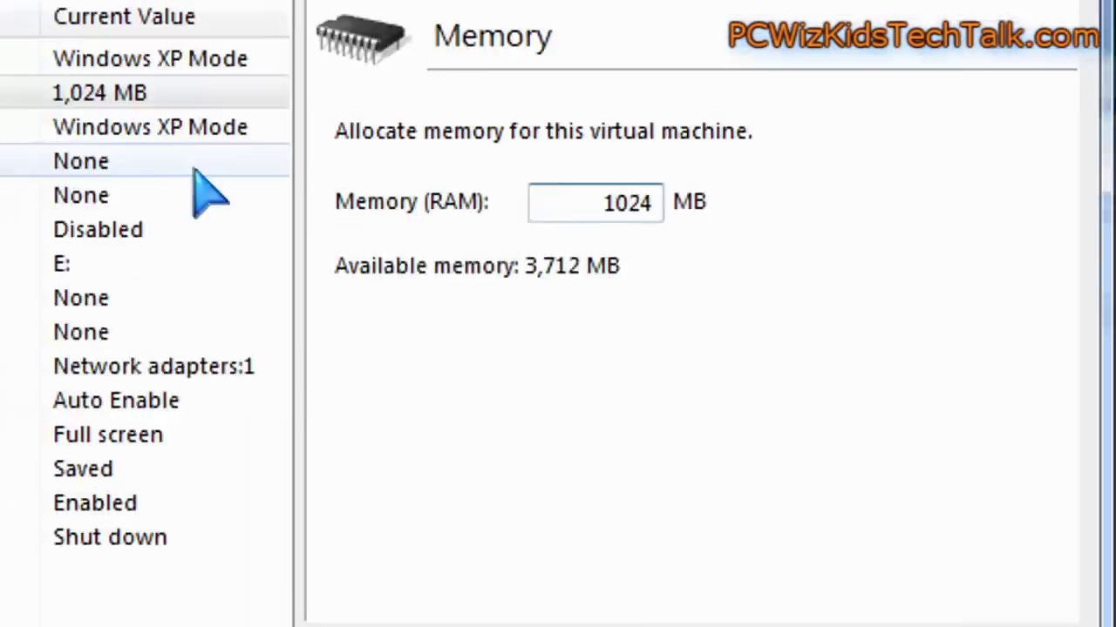
{"action": "left_click", "coordinate": [233, 347]}
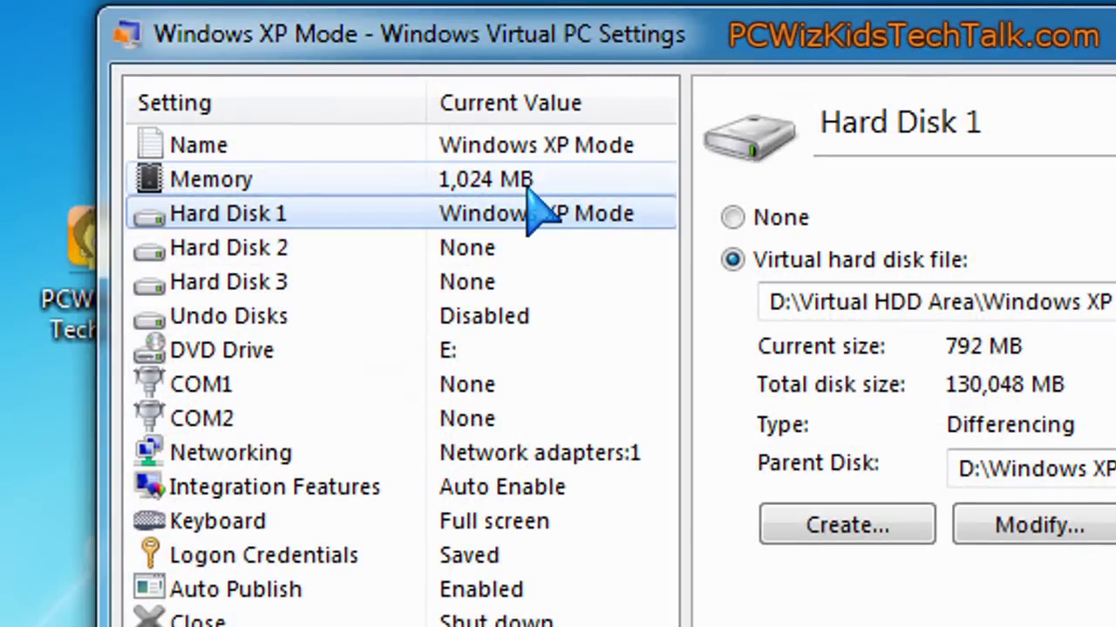
{"action": "left_click", "coordinate": [528, 190]}
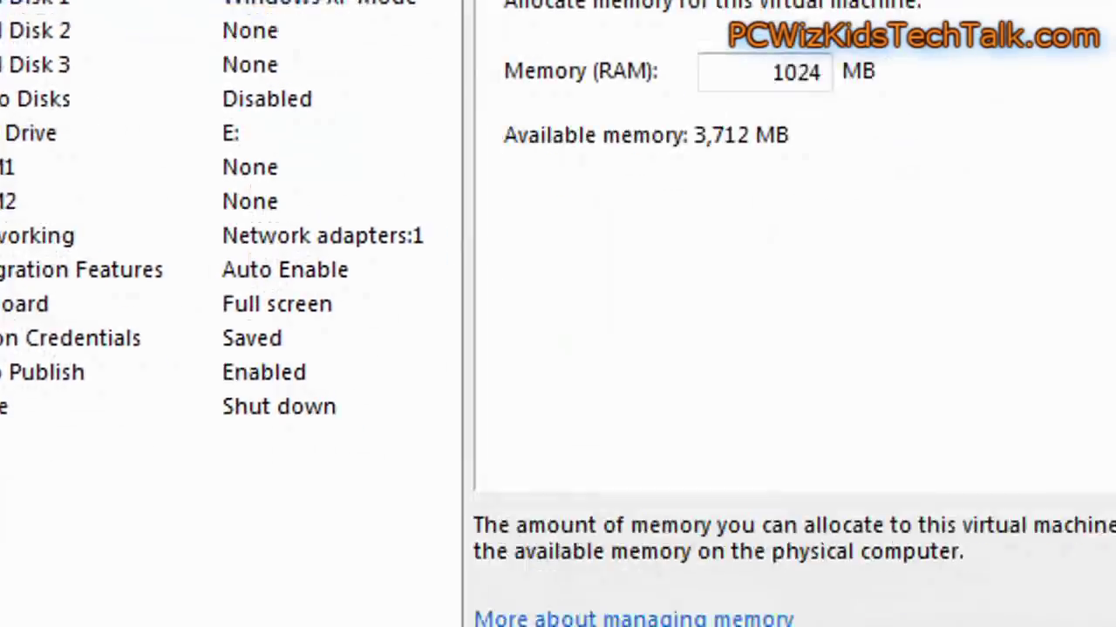
{"action": "left_click", "coordinate": [814, 452]}
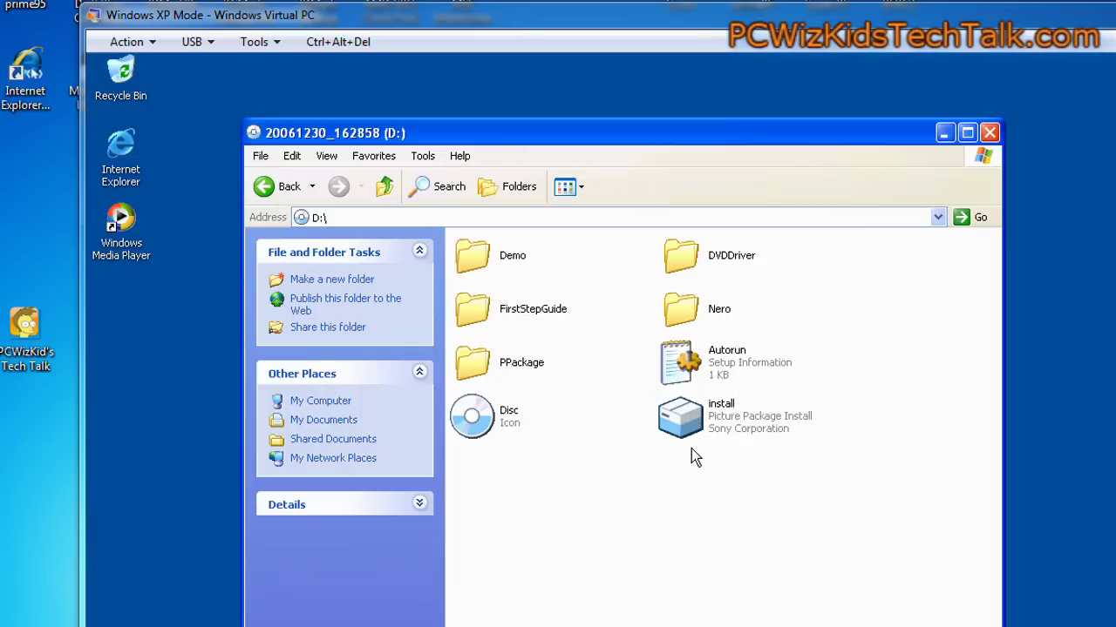
- Run the Picture Package installer from the D: disc and finish the InstallShield wizard
{"action": "left_click", "coordinate": [709, 427]}
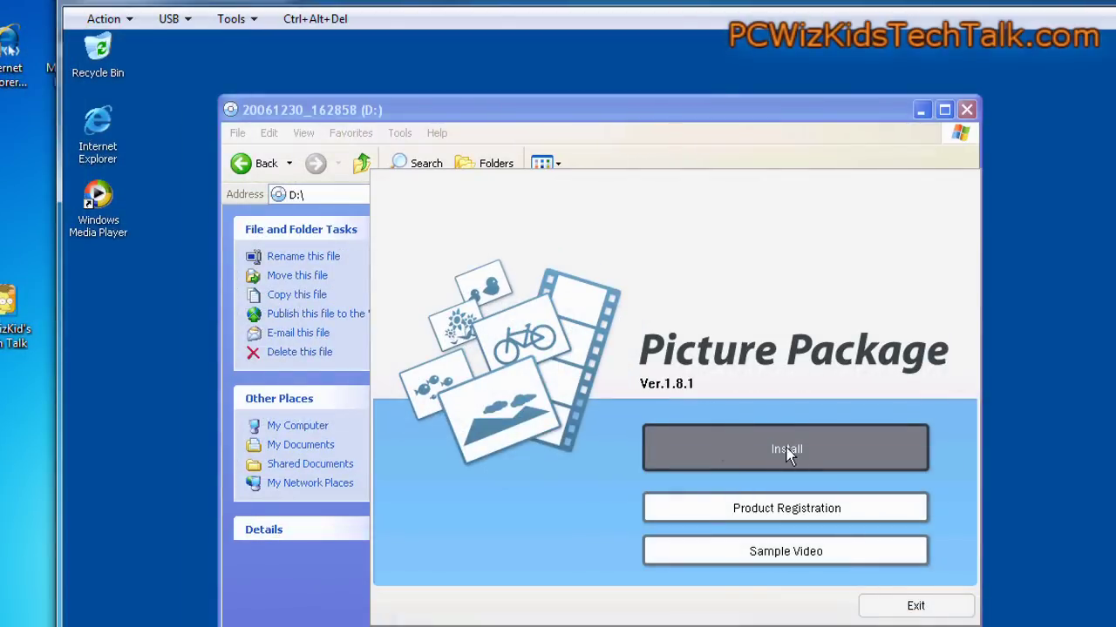
{"action": "left_click", "coordinate": [787, 454]}
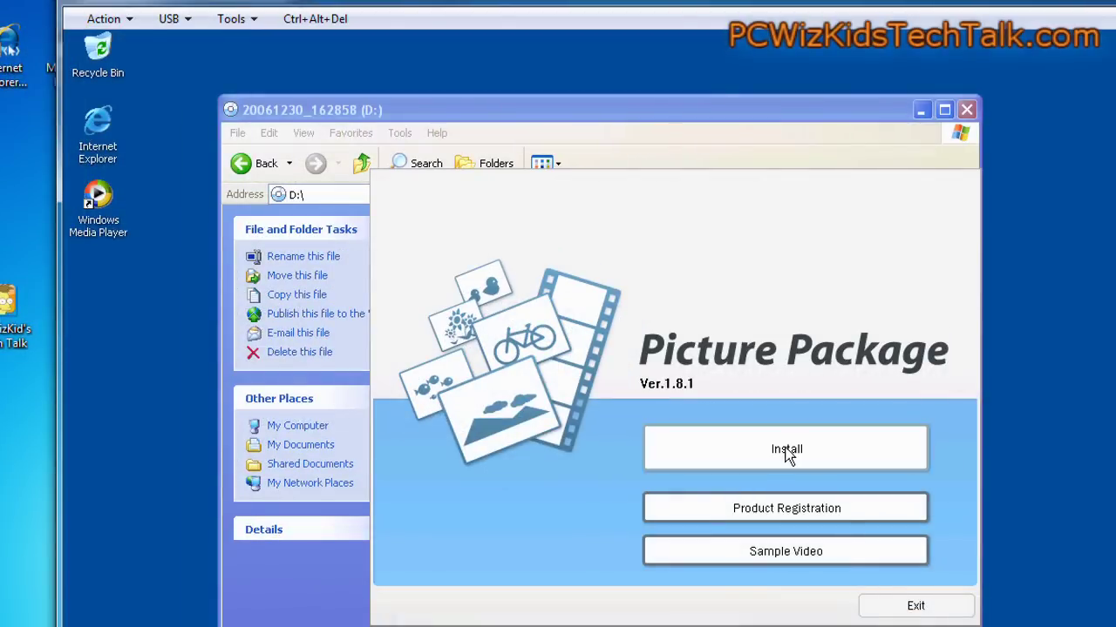
{"action": "left_click", "coordinate": [789, 453]}
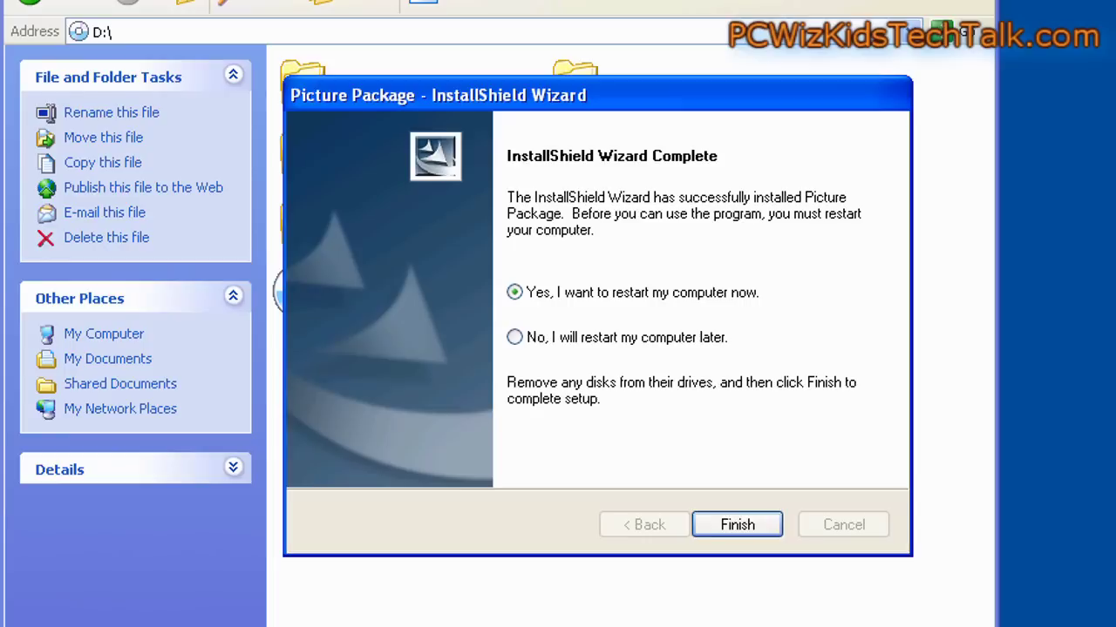
{"action": "left_click", "coordinate": [743, 524]}
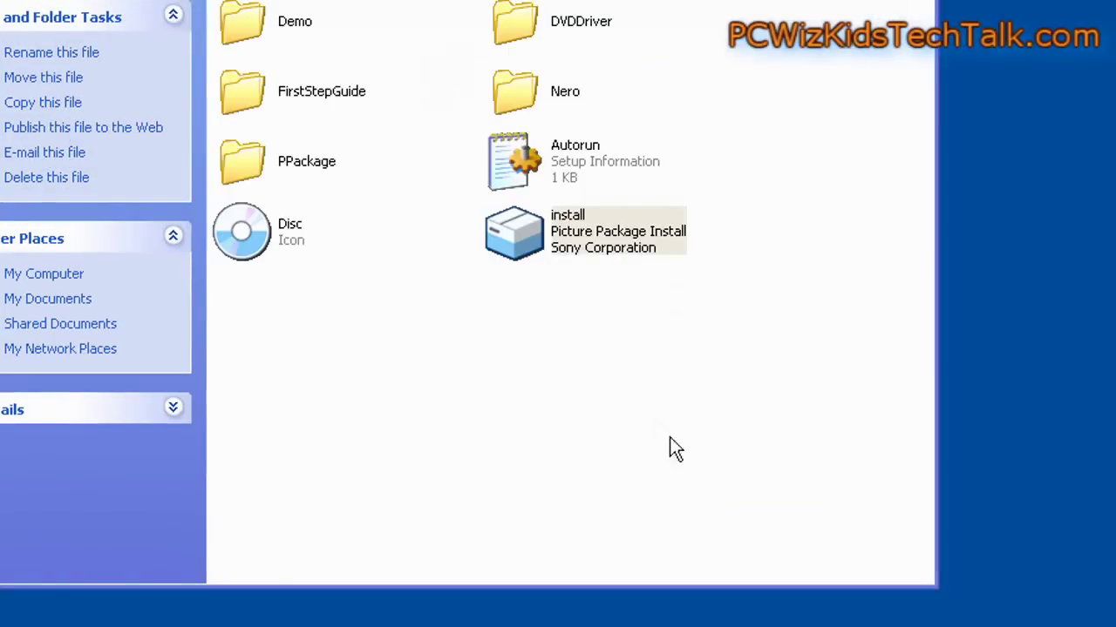